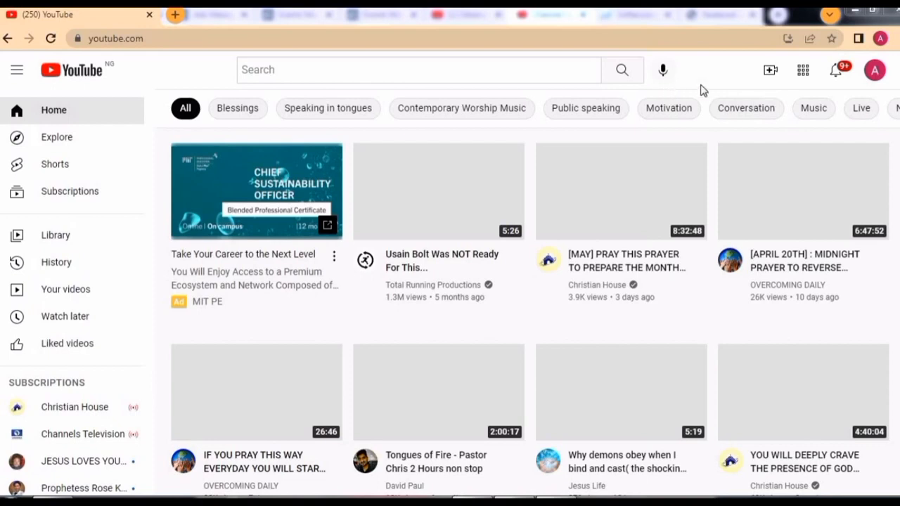
# Bring up the Your channels list through the avatar's Switch account menu
pyautogui.click(874, 76)
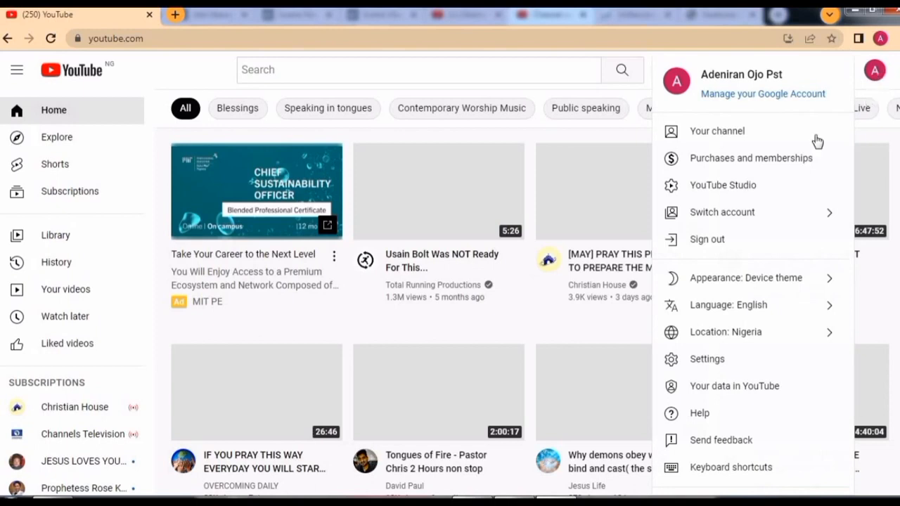
pyautogui.click(831, 218)
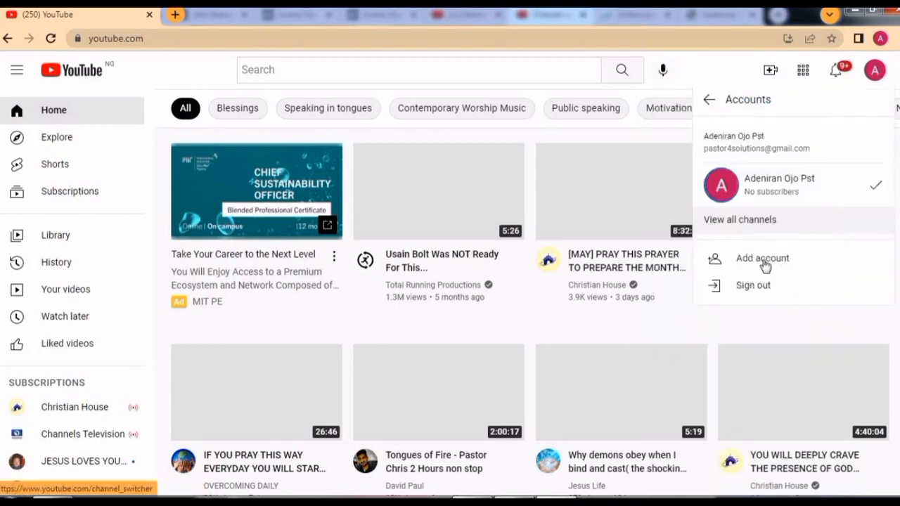
pyautogui.click(782, 223)
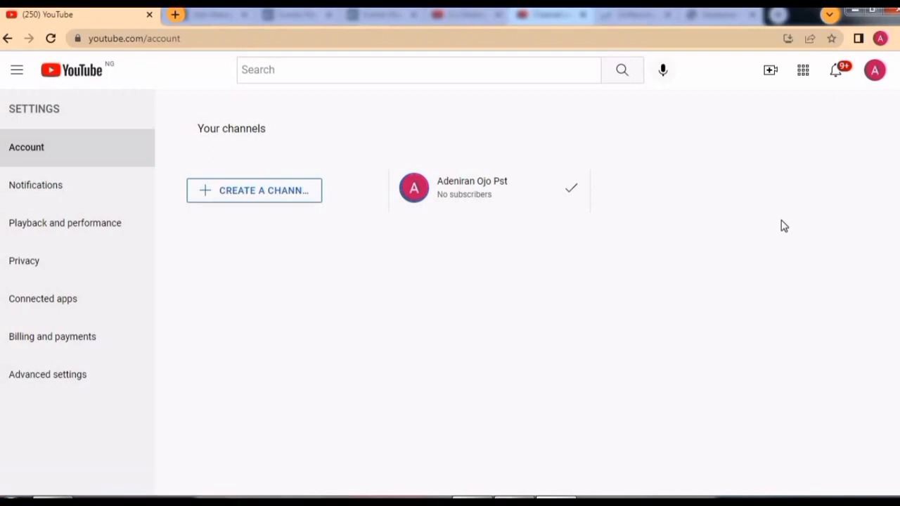
# Create a new channel named 'CHRIST TOTAL MINISTRY', acknowledging the new-account notice
pyautogui.click(290, 199)
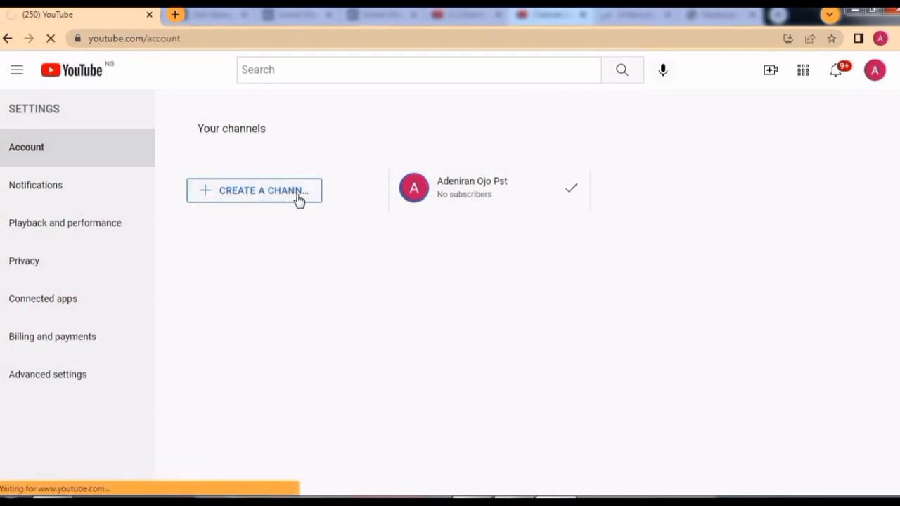
pyautogui.scroll(-1, 399, 350)
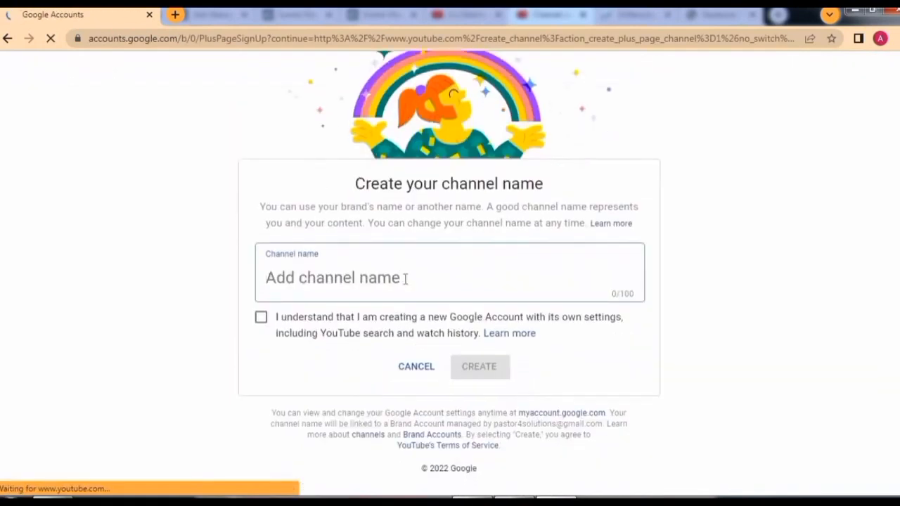
pyautogui.click(261, 317)
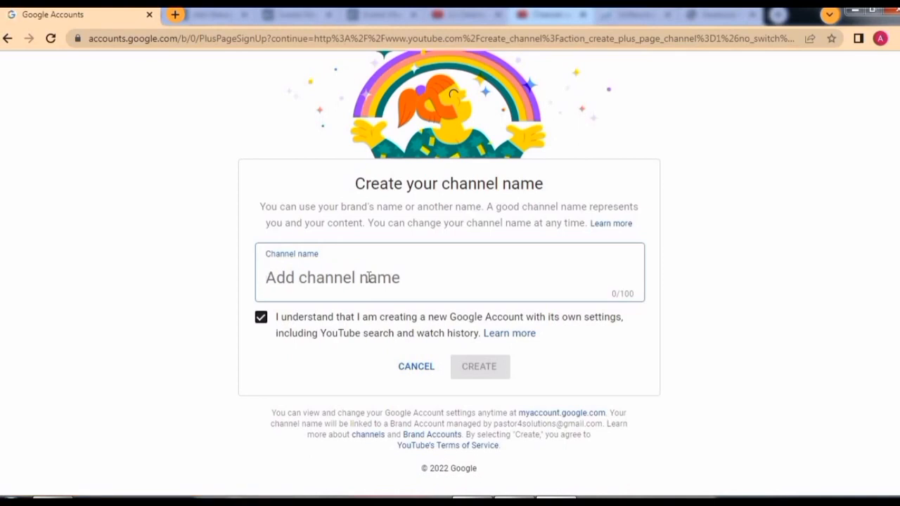
pyautogui.write('CHRIST TO')
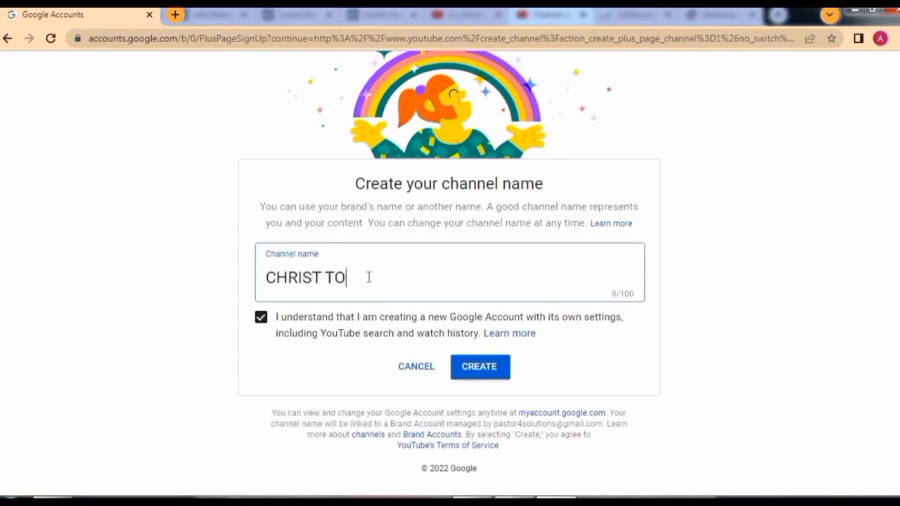
pyautogui.write('TAL MINISTRY')
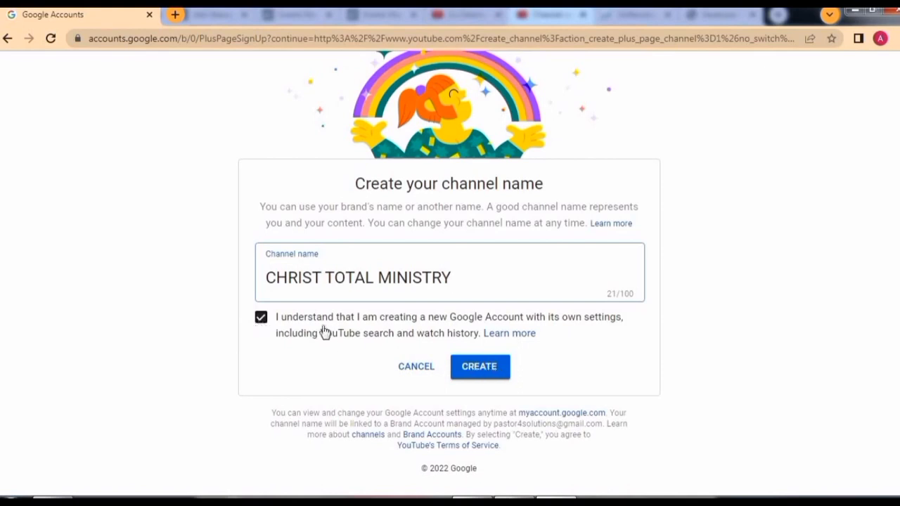
pyautogui.click(480, 371)
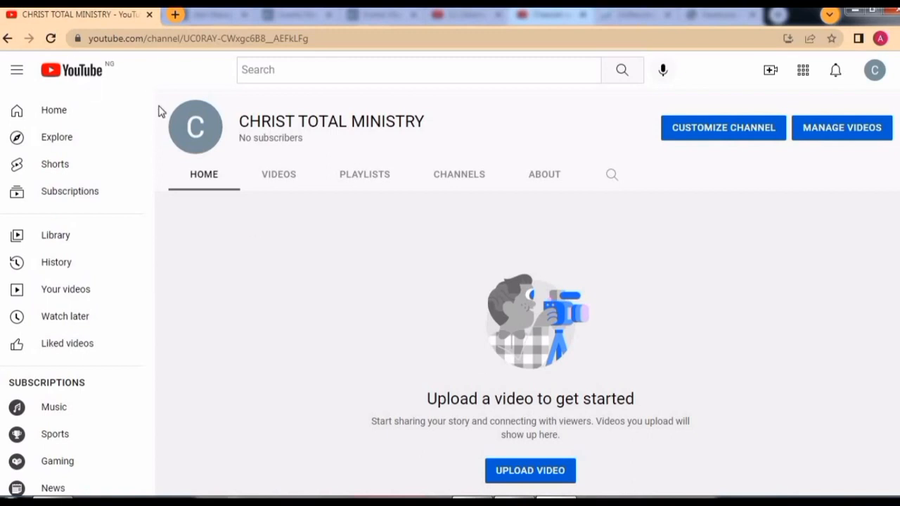
# Open the channel's Studio customization page, dismissing the welcome and dark-theme notices
pyautogui.click(736, 134)
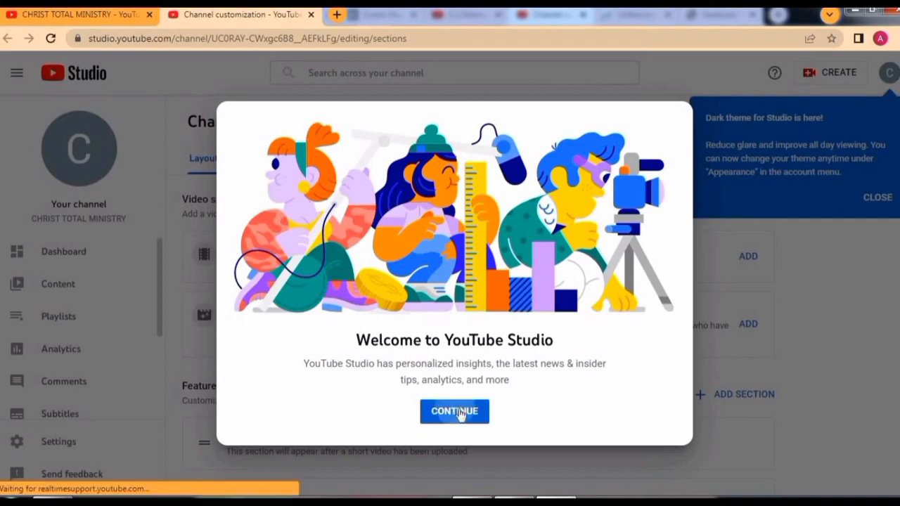
pyautogui.click(454, 412)
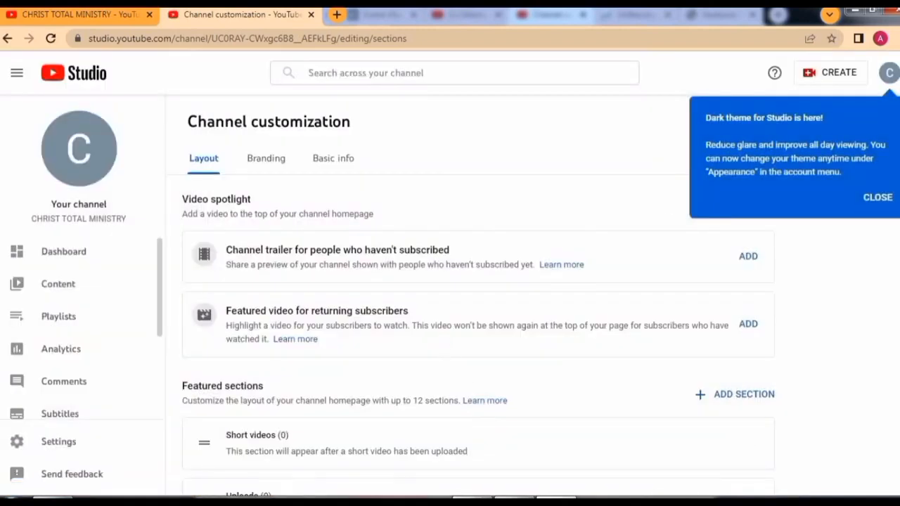
pyautogui.click(876, 199)
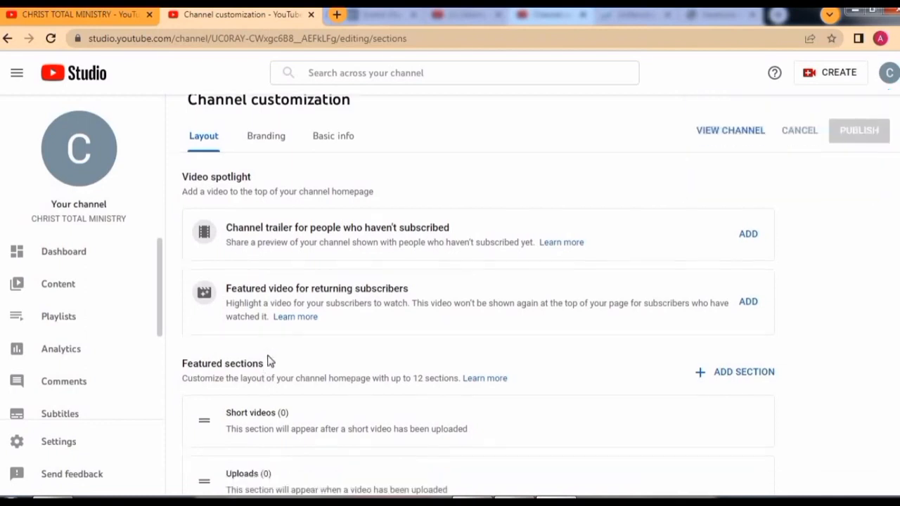
pyautogui.scroll(-1, 267, 361)
pyautogui.scroll(1, 267, 361)
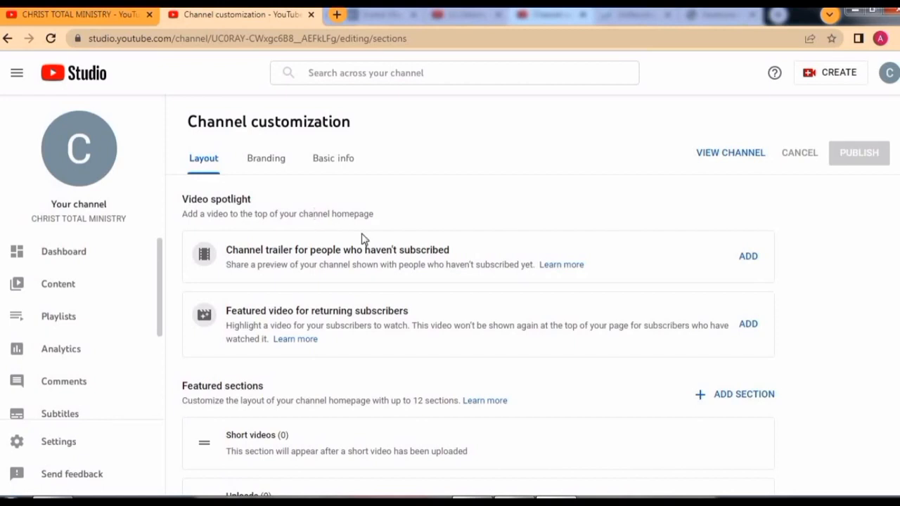
pyautogui.scroll(-2, 369, 295)
pyautogui.scroll(2, 375, 304)
# Upload refugees-in-queue from Downloads as the profile picture and accept its crop
pyautogui.click(269, 159)
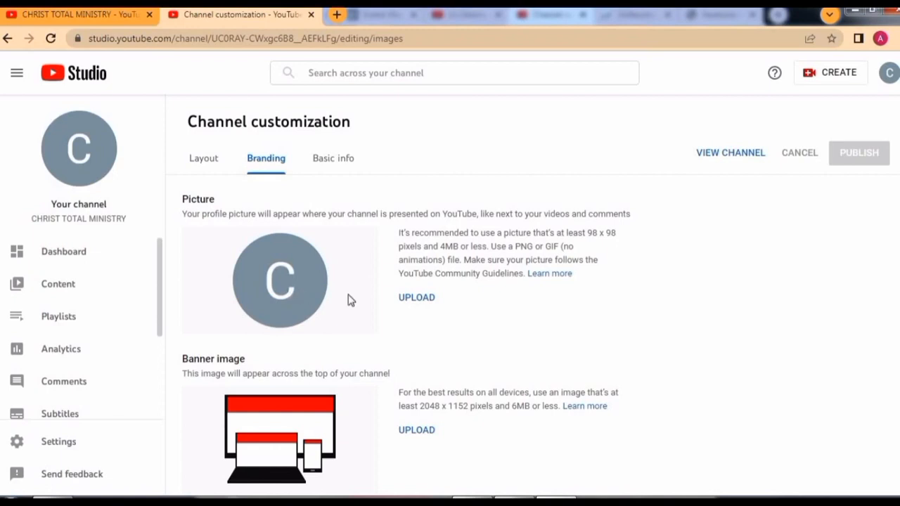
pyautogui.click(411, 307)
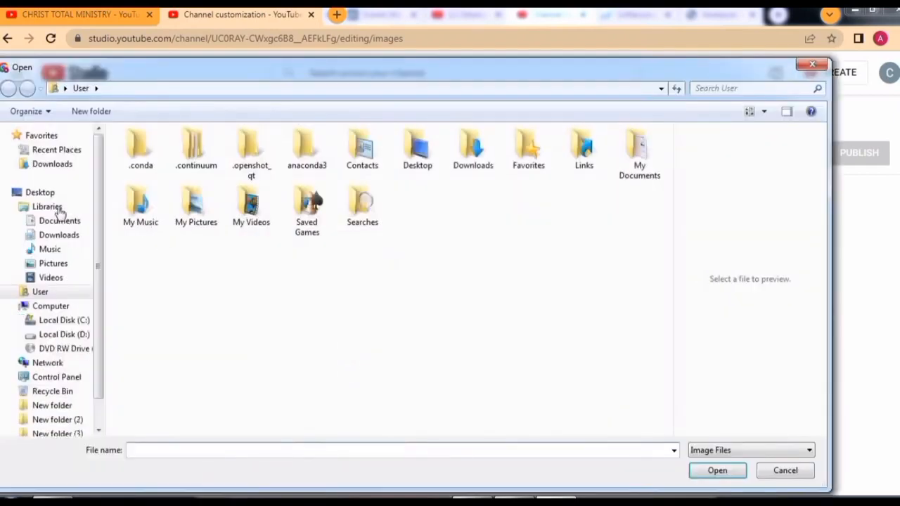
pyautogui.click(52, 164)
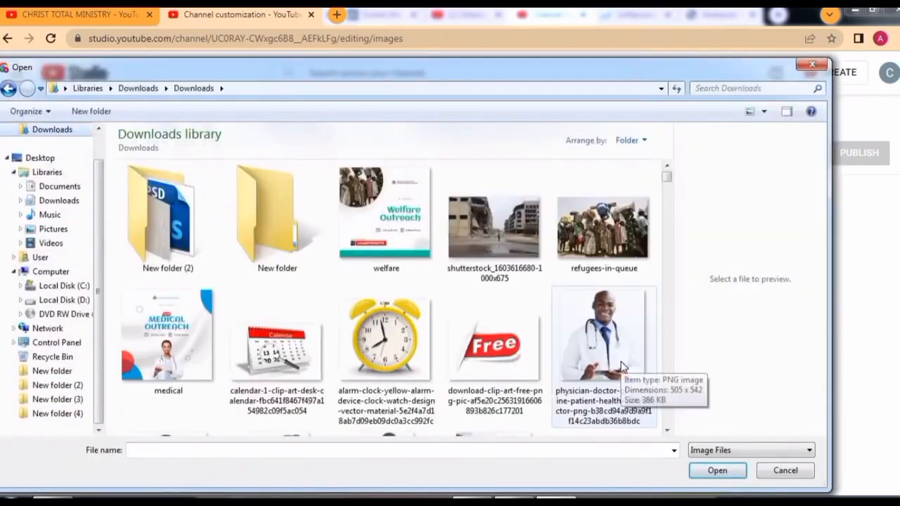
pyautogui.click(669, 430)
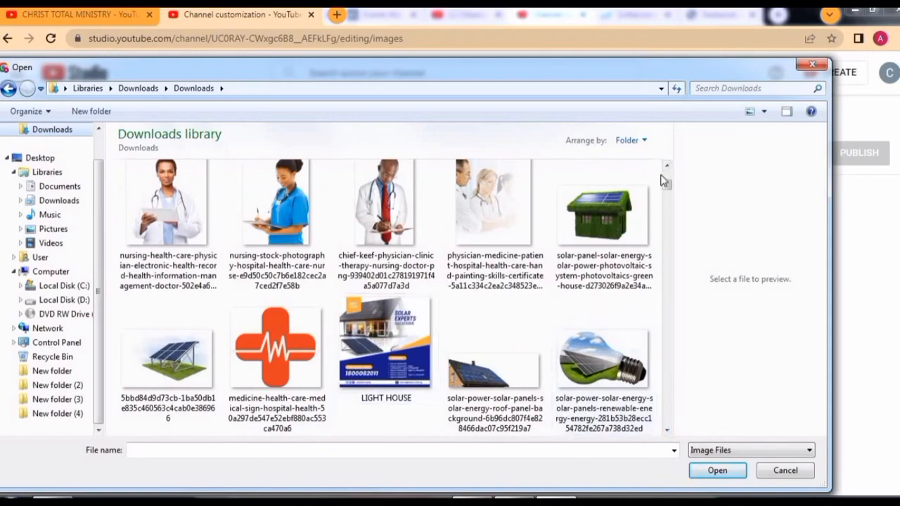
pyautogui.moveTo(662, 179); pyautogui.dragTo(670, 202)
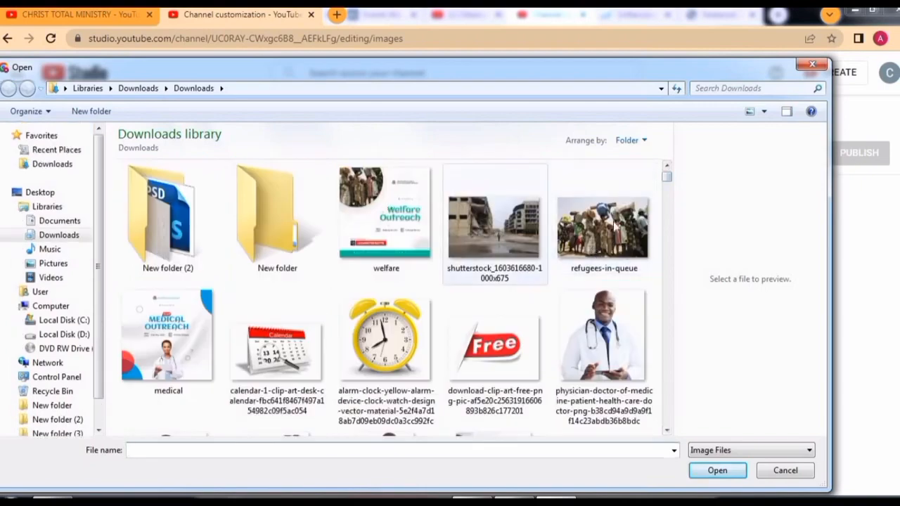
pyautogui.click(614, 223)
pyautogui.click(712, 476)
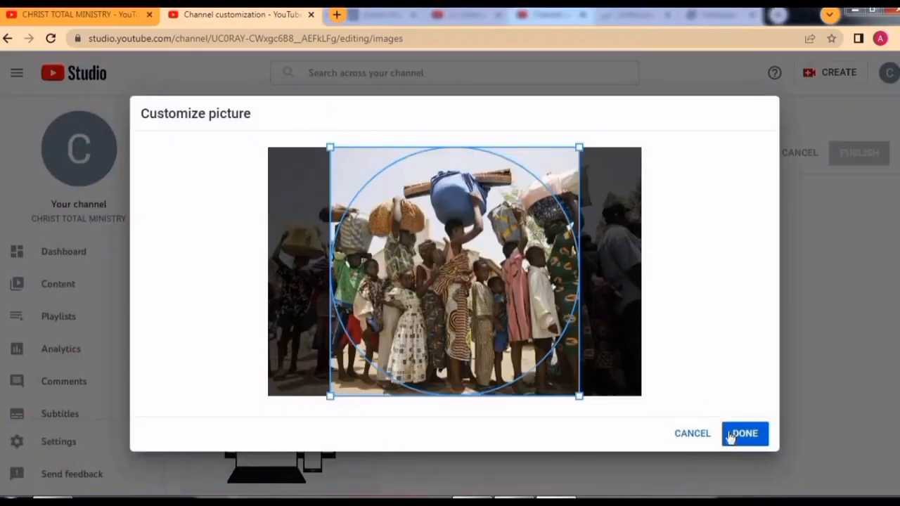
pyautogui.click(735, 435)
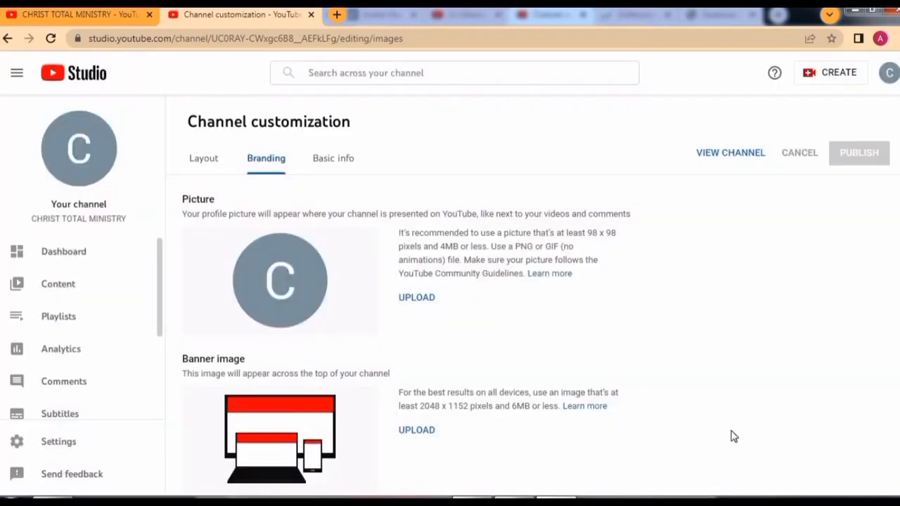
# Pick the praisee (5) image from the Downloads folder as the banner file
pyautogui.scroll(-2, 292, 224)
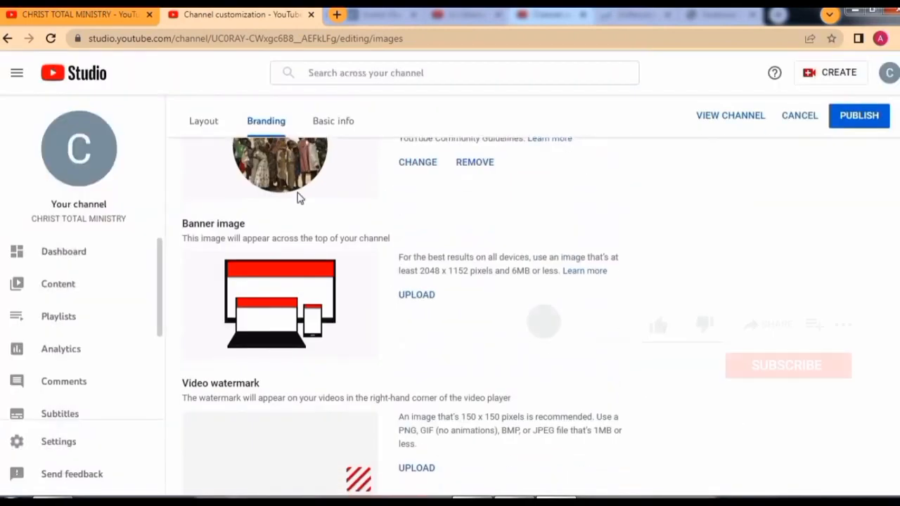
pyautogui.click(418, 297)
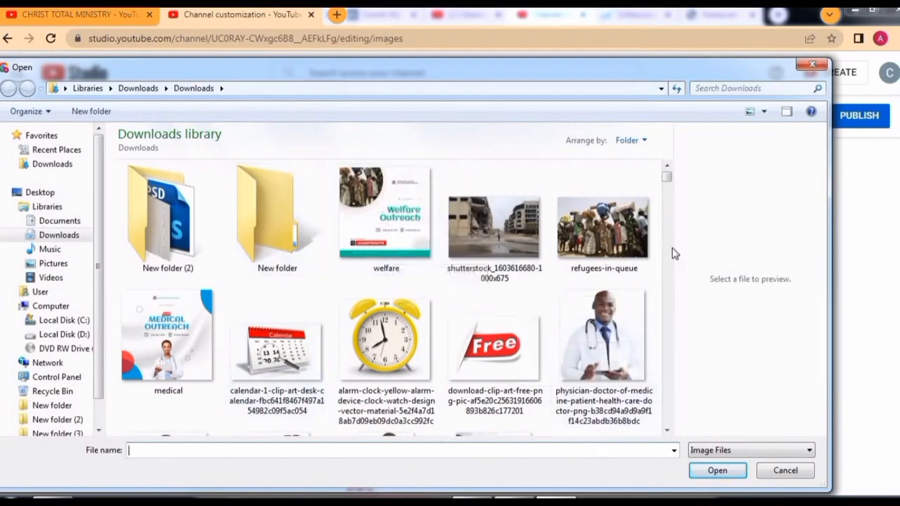
pyautogui.click(667, 430)
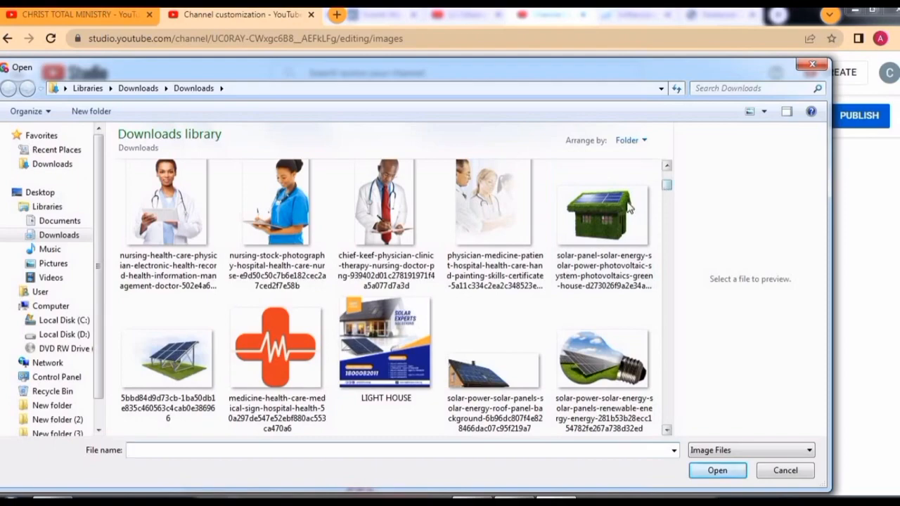
pyautogui.moveTo(668, 185); pyautogui.dragTo(651, 264)
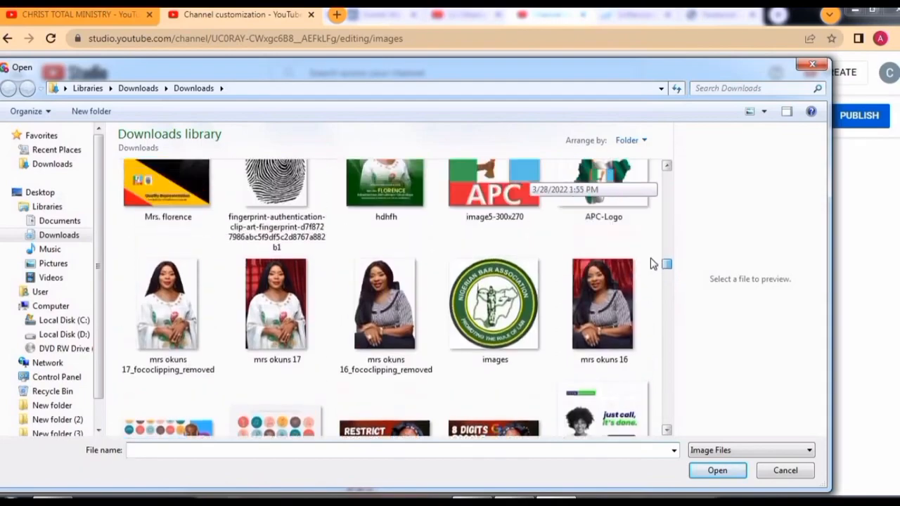
pyautogui.scroll(10, 652, 271)
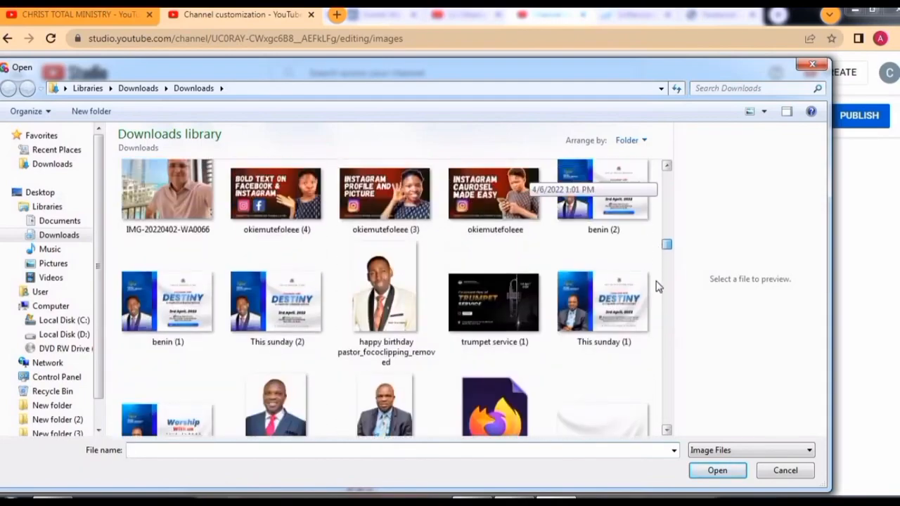
pyautogui.scroll(-10, 658, 286)
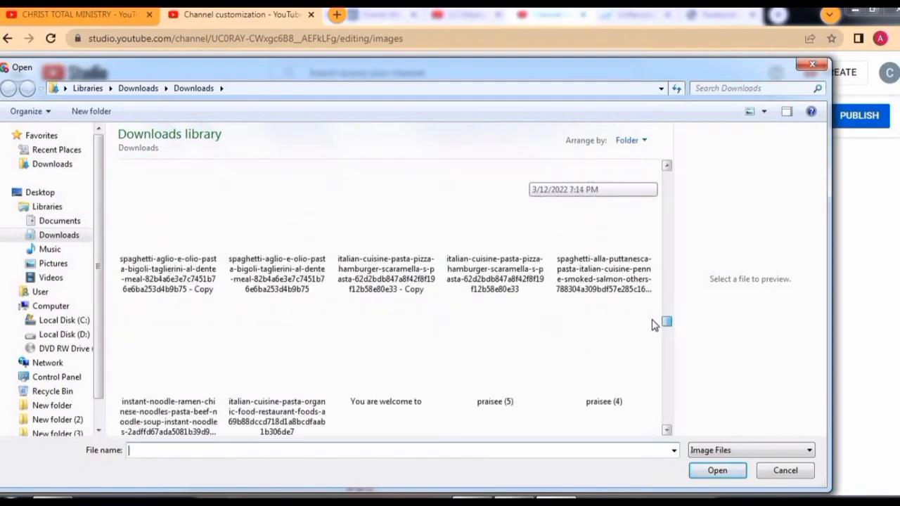
pyautogui.scroll(-5, 654, 325)
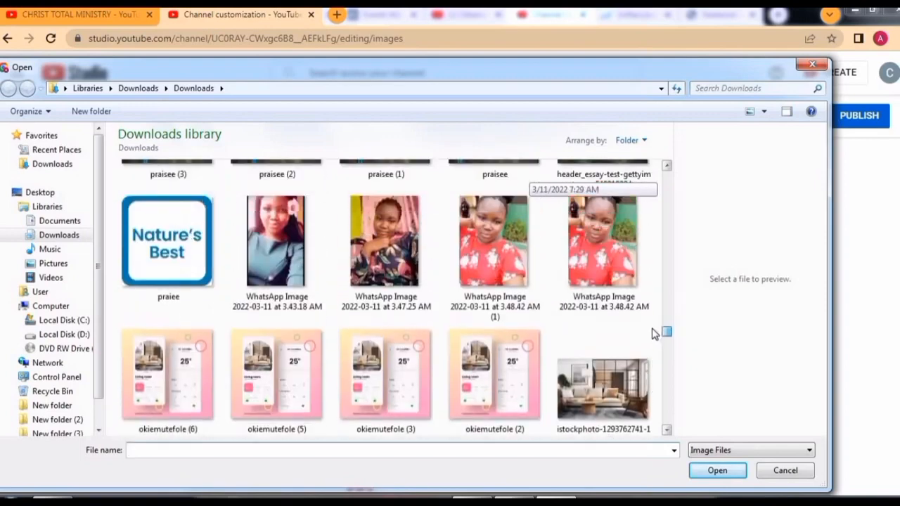
pyautogui.scroll(3, 654, 333)
pyautogui.click(488, 203)
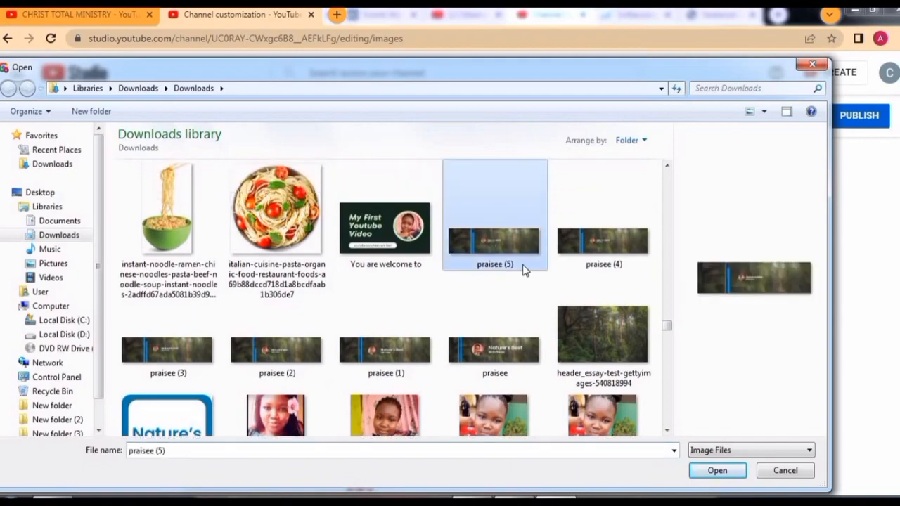
pyautogui.click(717, 471)
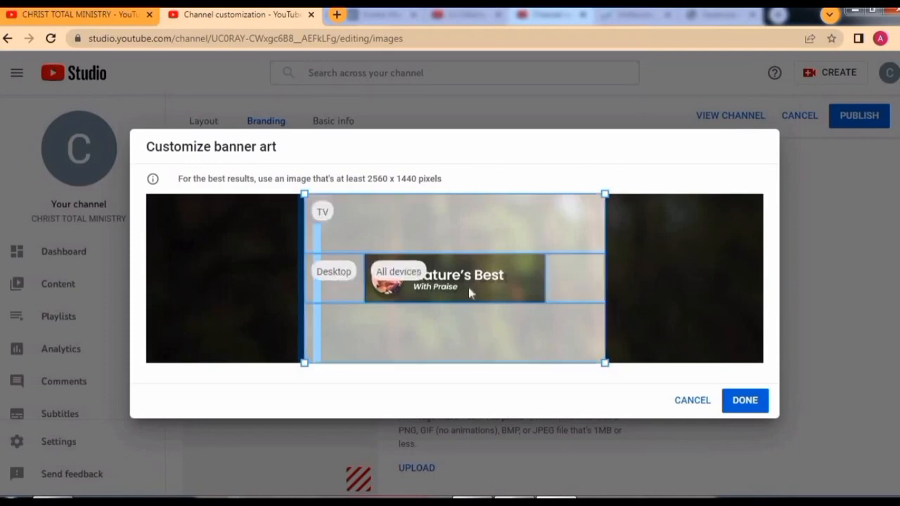
# Accept the Nature's Best banner crop and scroll down to the Video watermark section
pyautogui.click(739, 401)
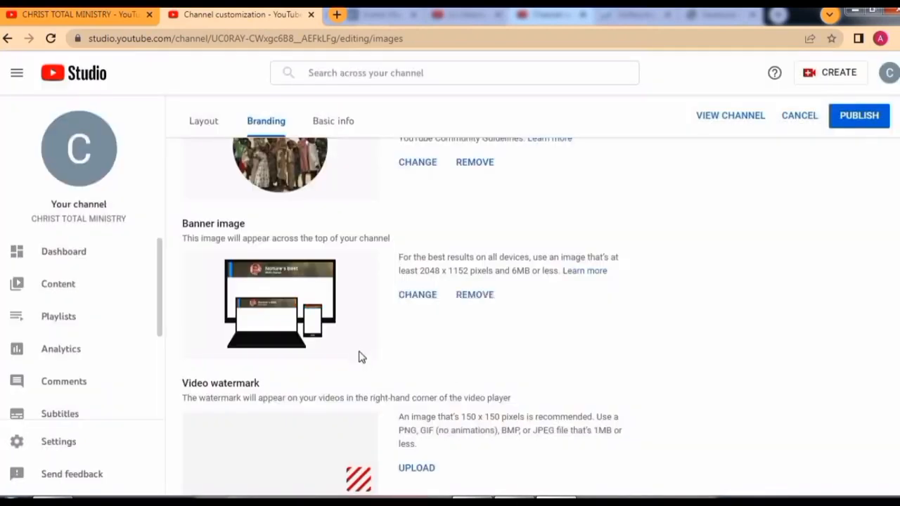
pyautogui.scroll(-1, 360, 358)
pyautogui.scroll(3, 360, 358)
pyautogui.scroll(-3, 470, 436)
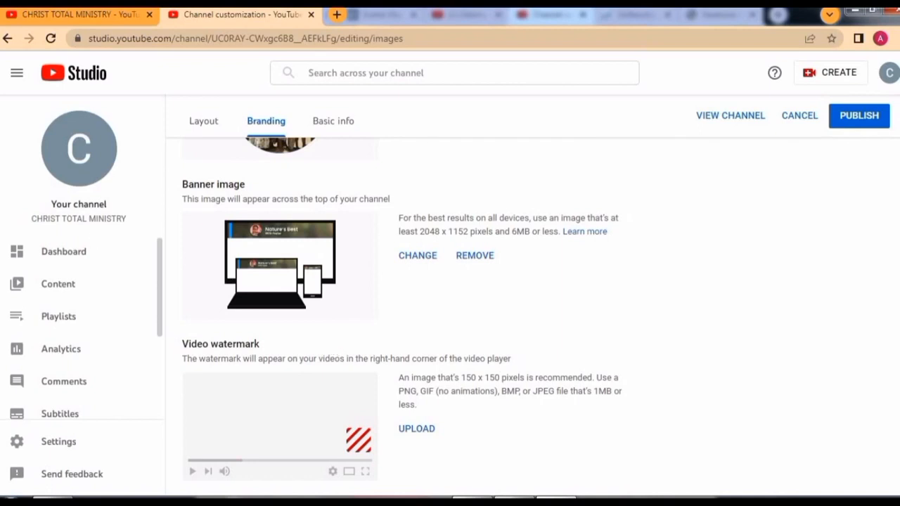
# Upload the red 'Free' clip-art as the video watermark and confirm it
pyautogui.click(417, 434)
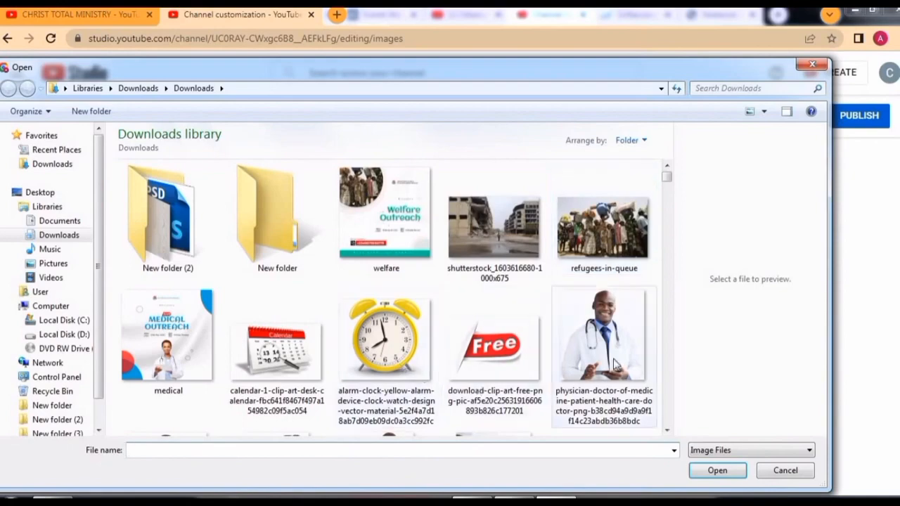
pyautogui.click(494, 348)
pyautogui.click(717, 471)
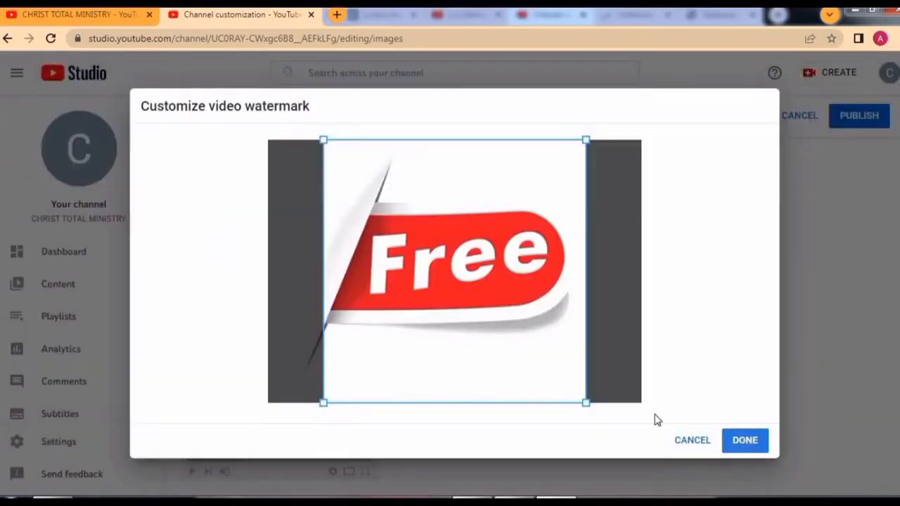
pyautogui.click(745, 440)
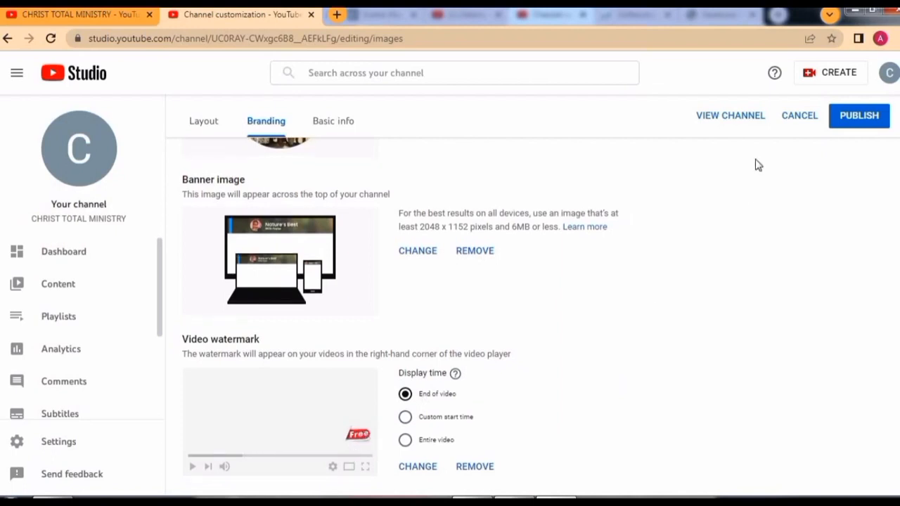
# Publish the branding changes and reload the channel page to see them
pyautogui.click(857, 116)
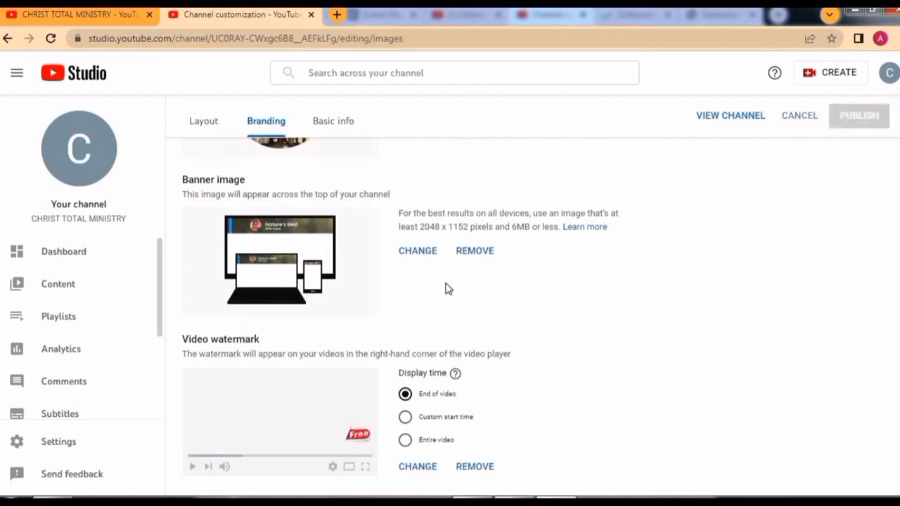
pyautogui.click(89, 20)
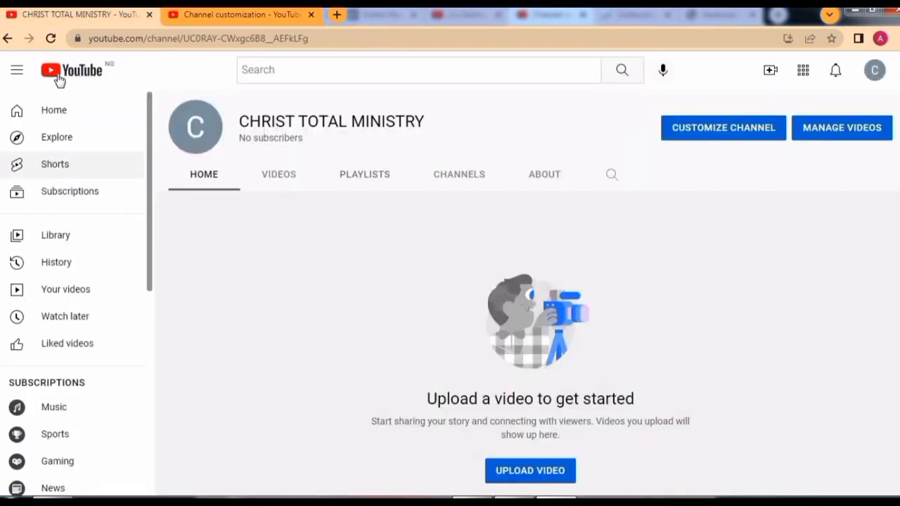
pyautogui.click(51, 38)
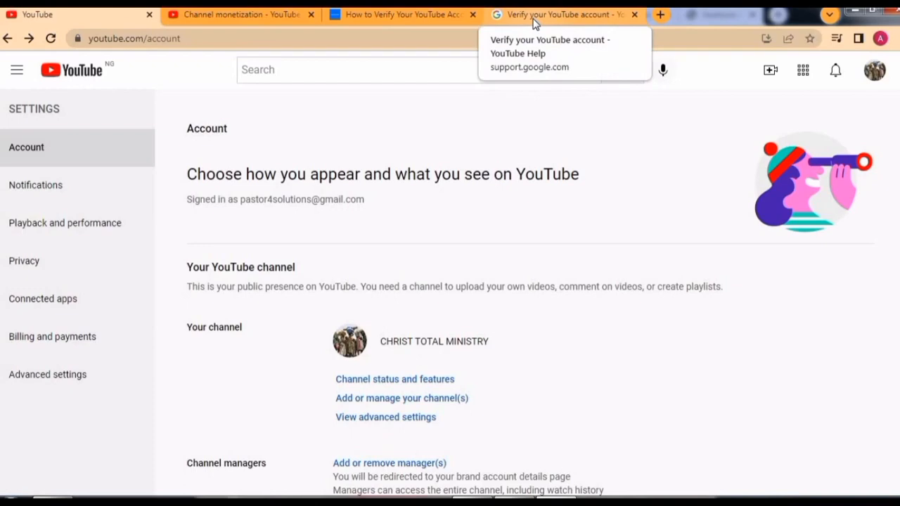
# Detach the help article into its own window and load youtube.com/verify in the main window
pyautogui.moveTo(534, 22); pyautogui.dragTo(298, 45)
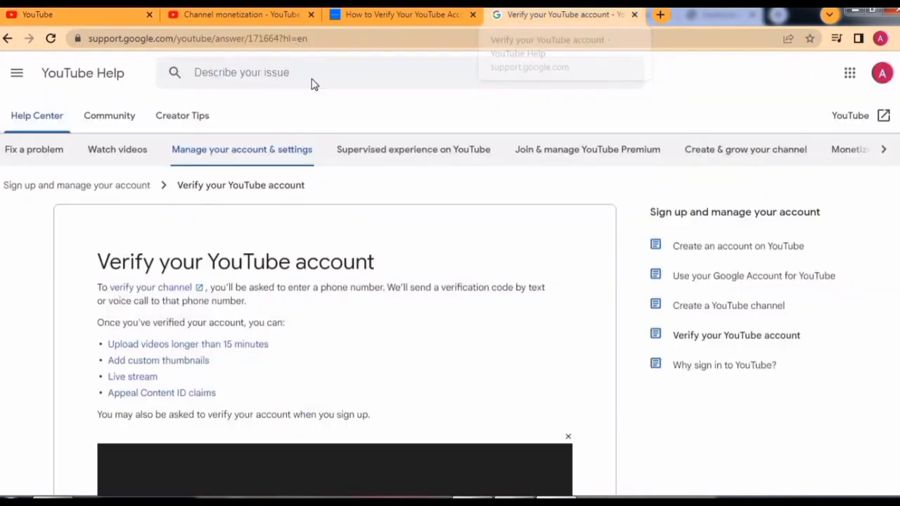
pyautogui.click(94, 21)
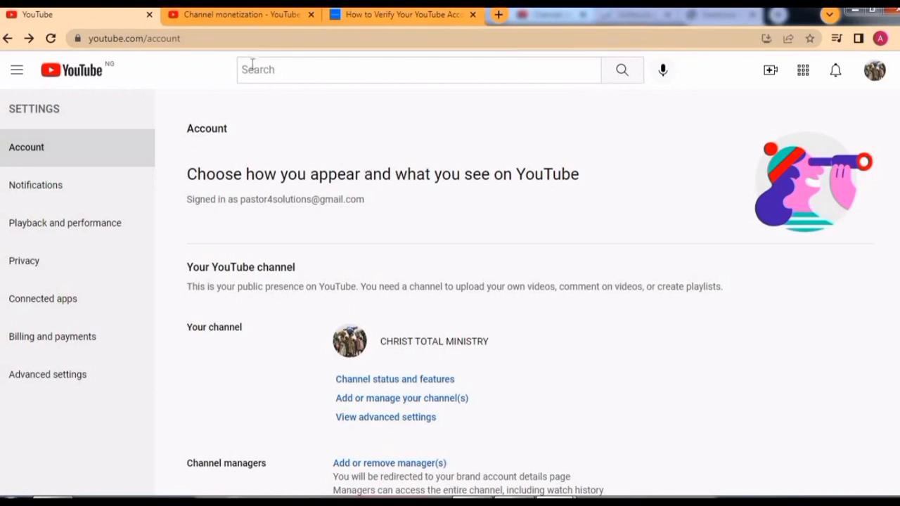
pyautogui.click(303, 40)
pyautogui.write('YOUTube.com/acco')
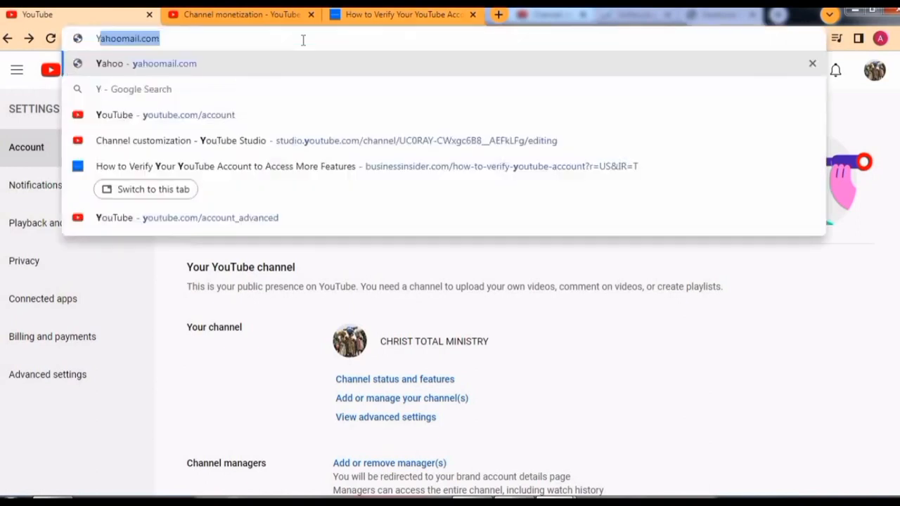
pyautogui.press('BackSpace')
pyautogui.press('BackSpace')
pyautogui.hotkey('ctrl', 'a')
pyautogui.press('BackSpace')
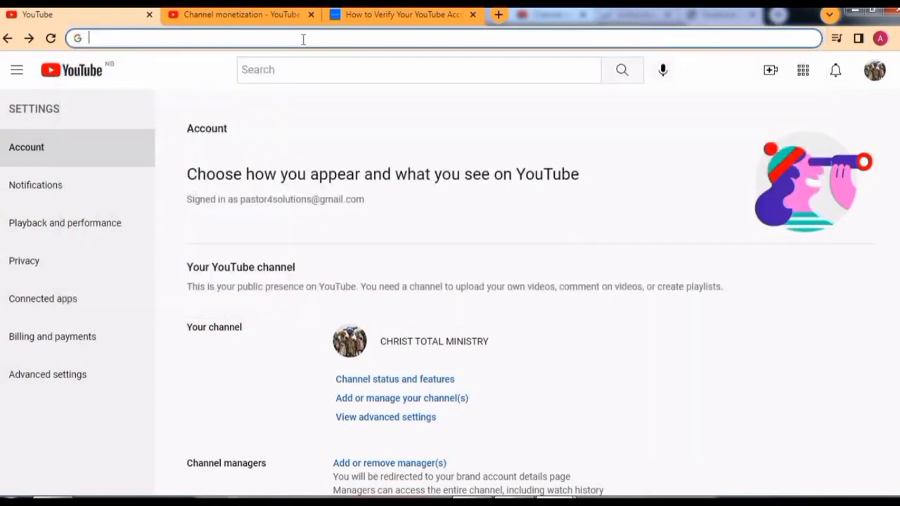
pyautogui.write('yout')
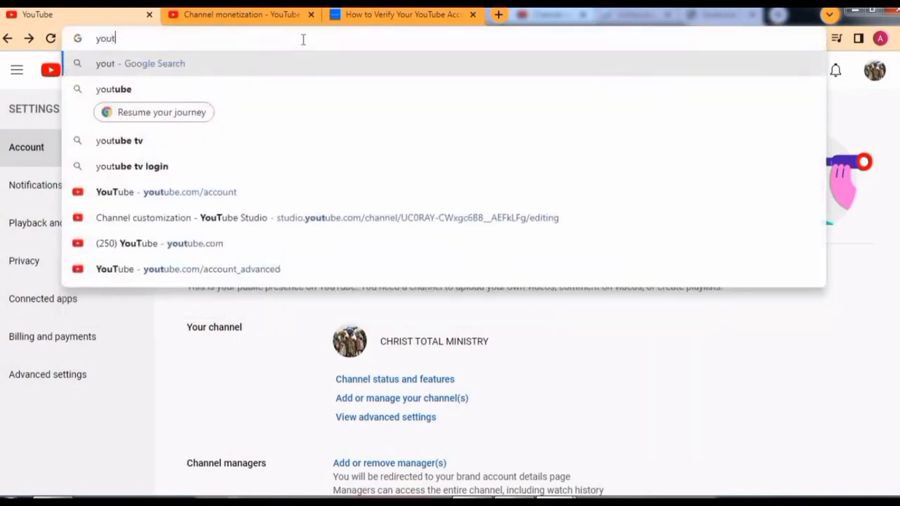
pyautogui.write('ube.com')
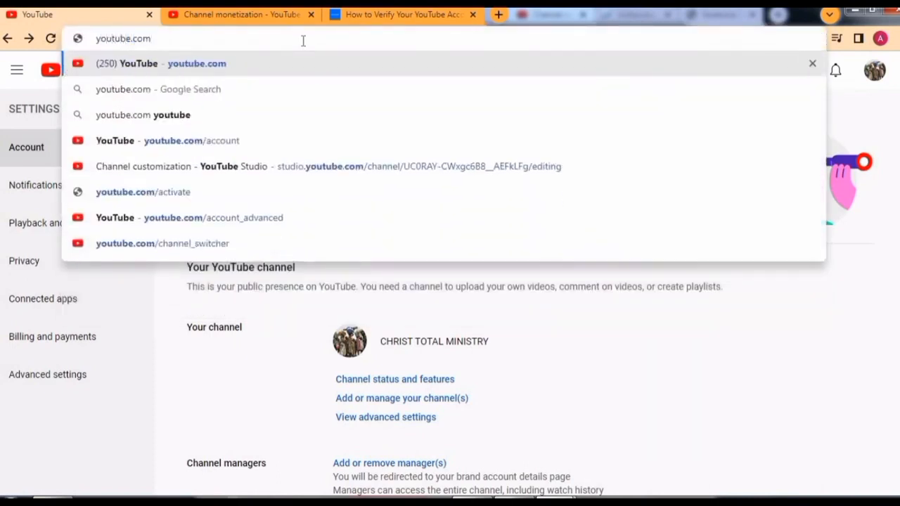
pyautogui.write('/verify')
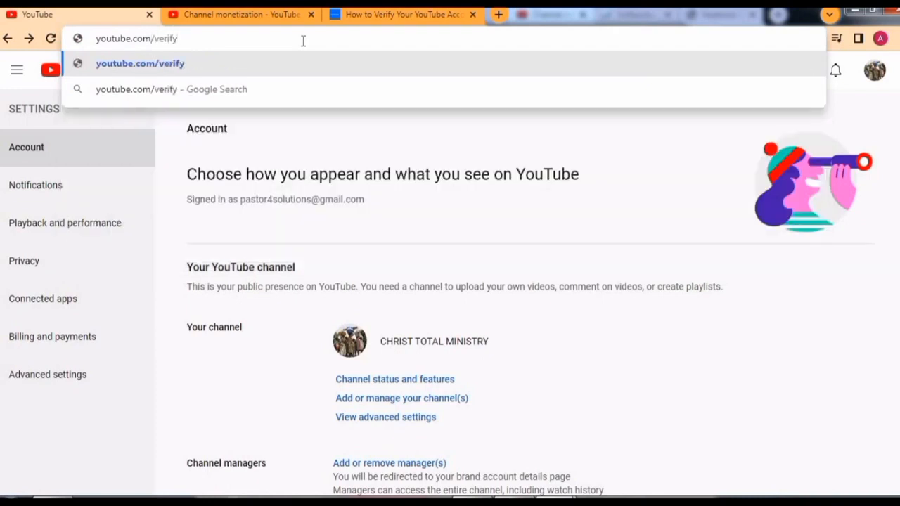
pyautogui.press('Return')
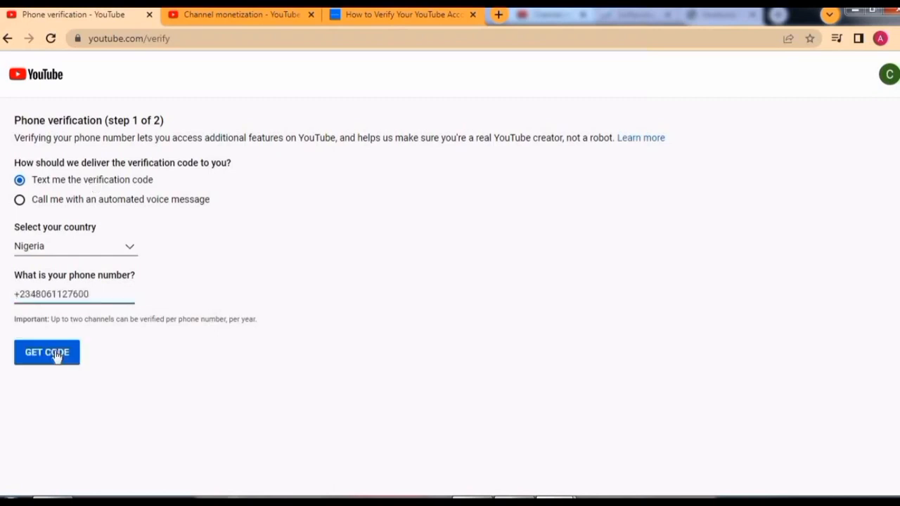
# Request a text-message code, submit the received verification code, then go to the monetization tab
pyautogui.click(56, 354)
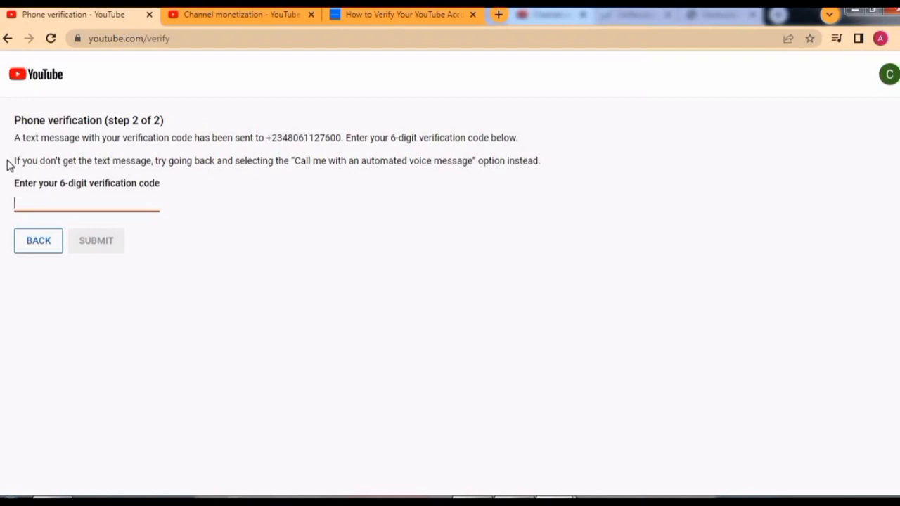
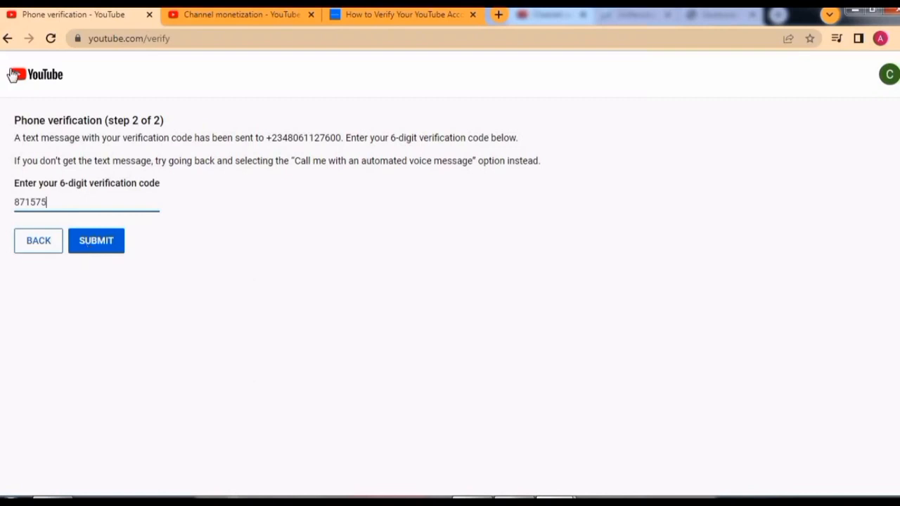
pyautogui.click(109, 242)
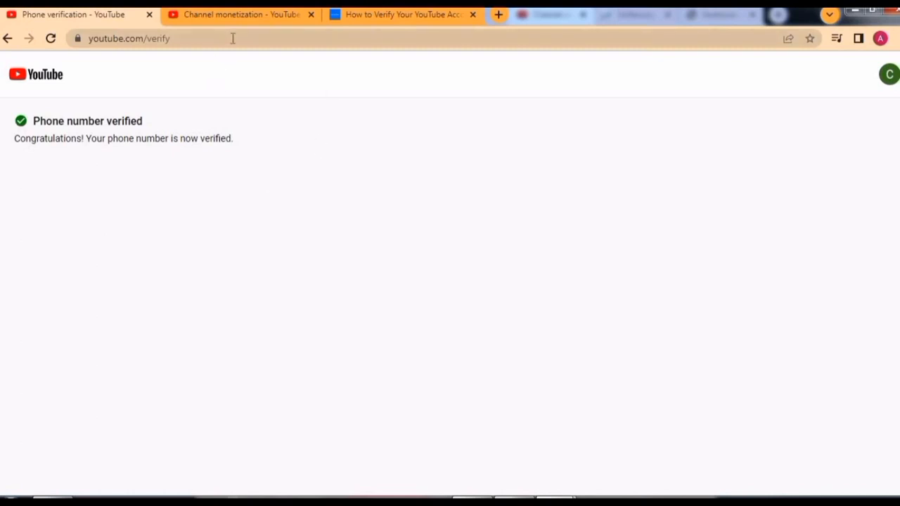
pyautogui.click(219, 19)
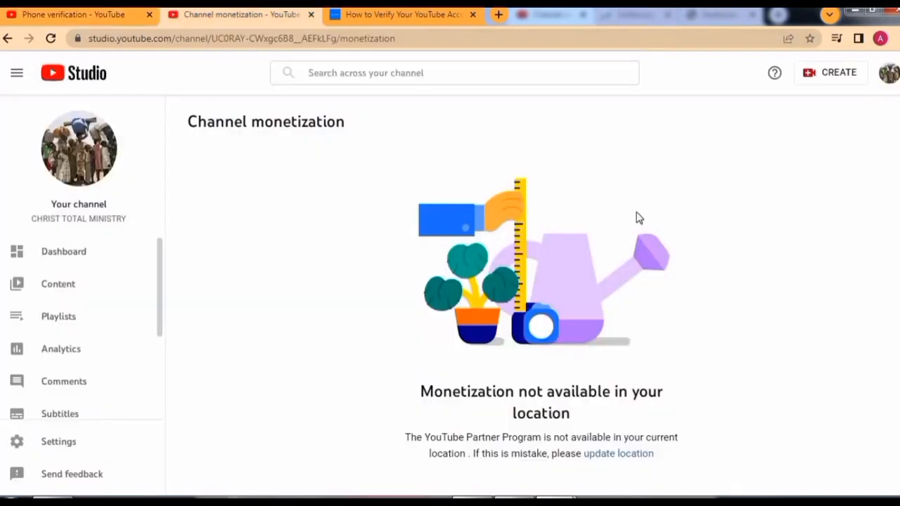